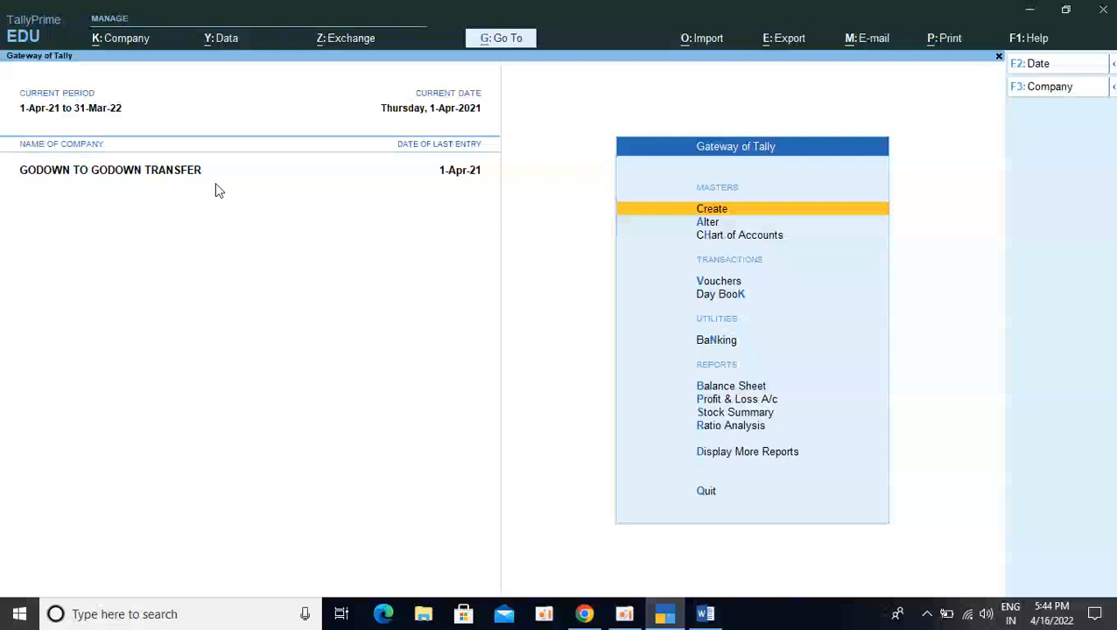
Step: Go to Display More Reports on the Gateway of Tally
key("Down")
key("Down")
key("Down")
key("Down")
key("Down")
key("Down")
key("Down")
key("Down")
key("Down")
key("Down")
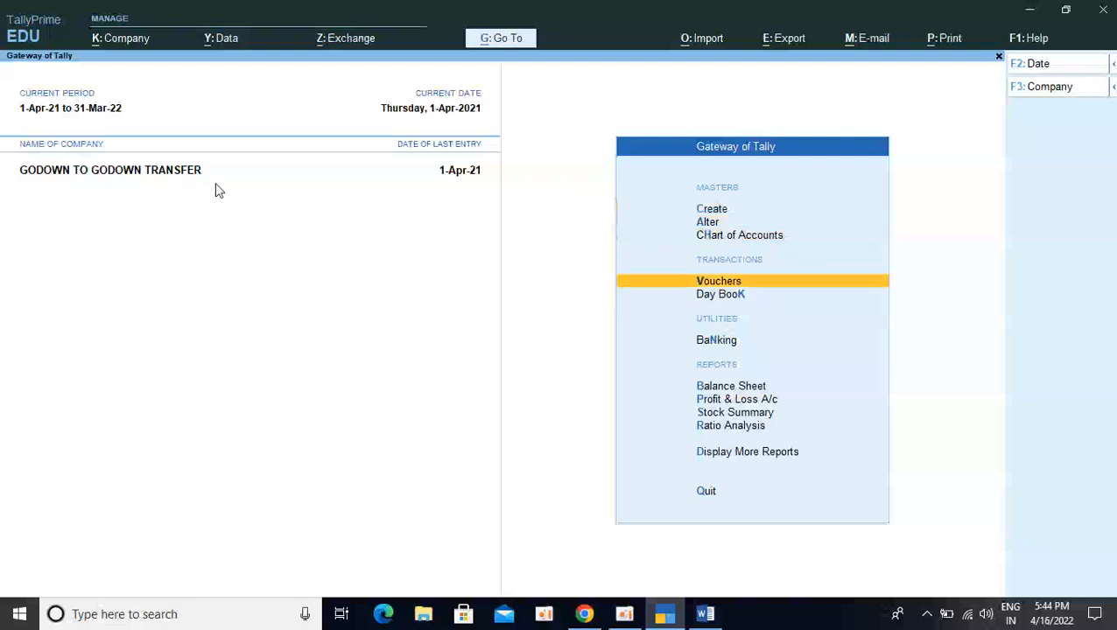
key("Down")
key("Up")
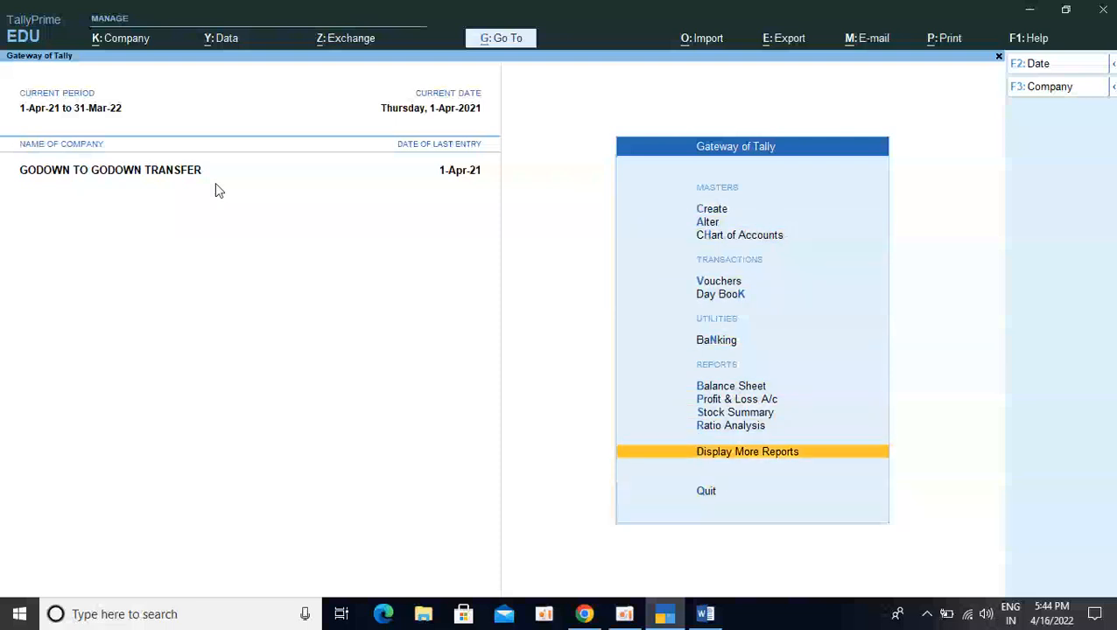
key("Return")
key("Down")
key("Down")
key("Down")
key("Down")
key("Down")
key("Down")
key("Down")
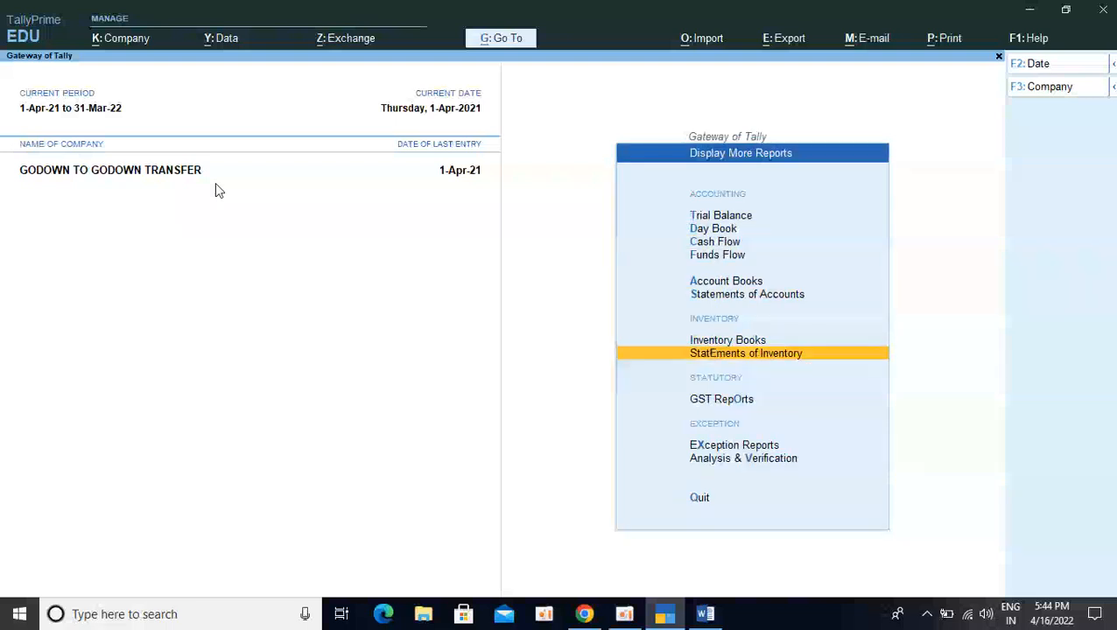
key("Escape")
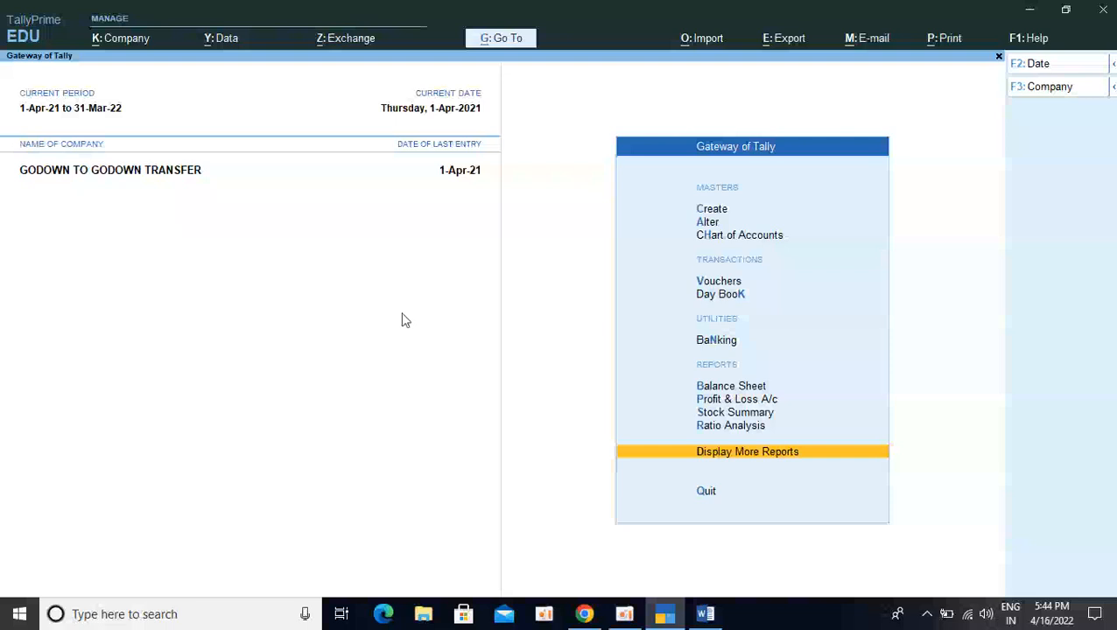
Step: Open the Locations summary among the Inventory Books reports
key("Return")
key("Down")
key("Down")
key("Down")
key("Down")
key("Down")
key("Down")
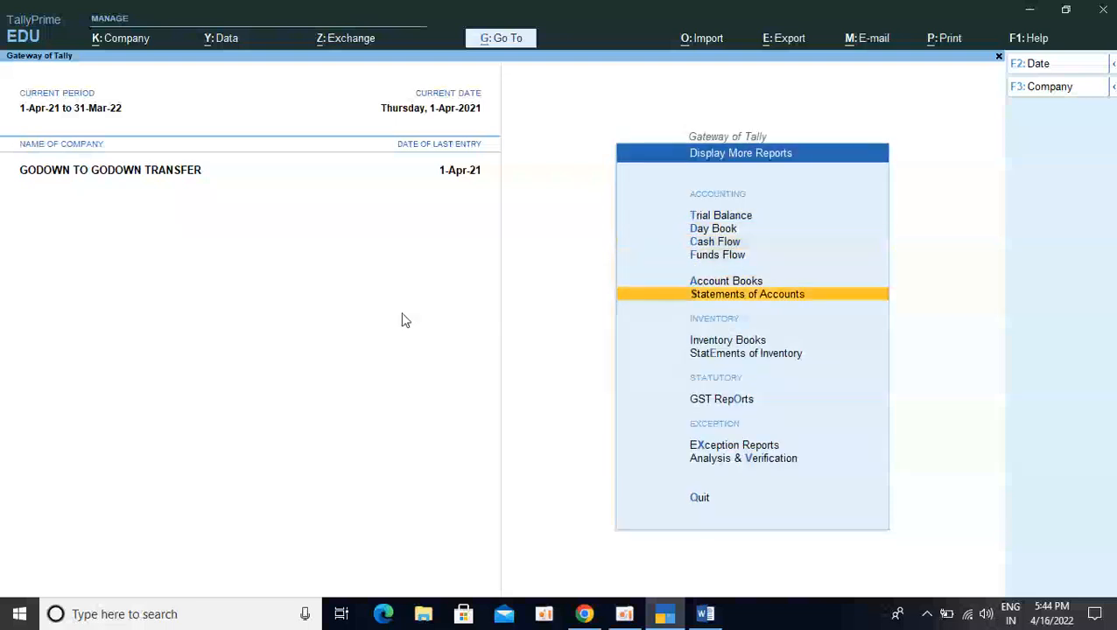
key("Return")
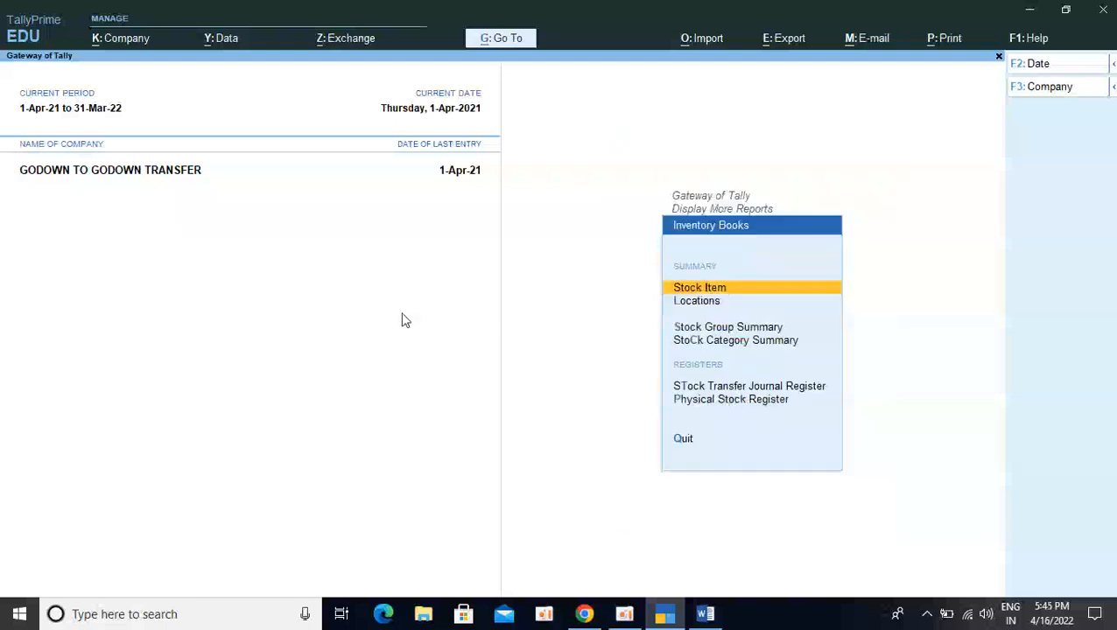
key("Down")
key("Return")
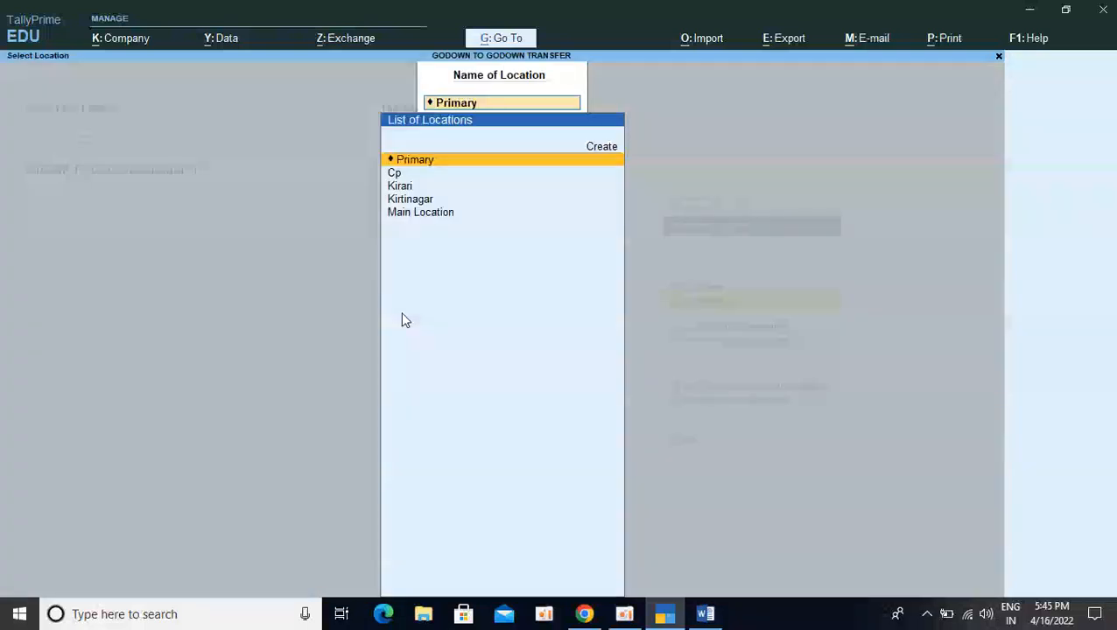
Step: View the location summary for Cp and check the stock items in its Garment group
key("Down")
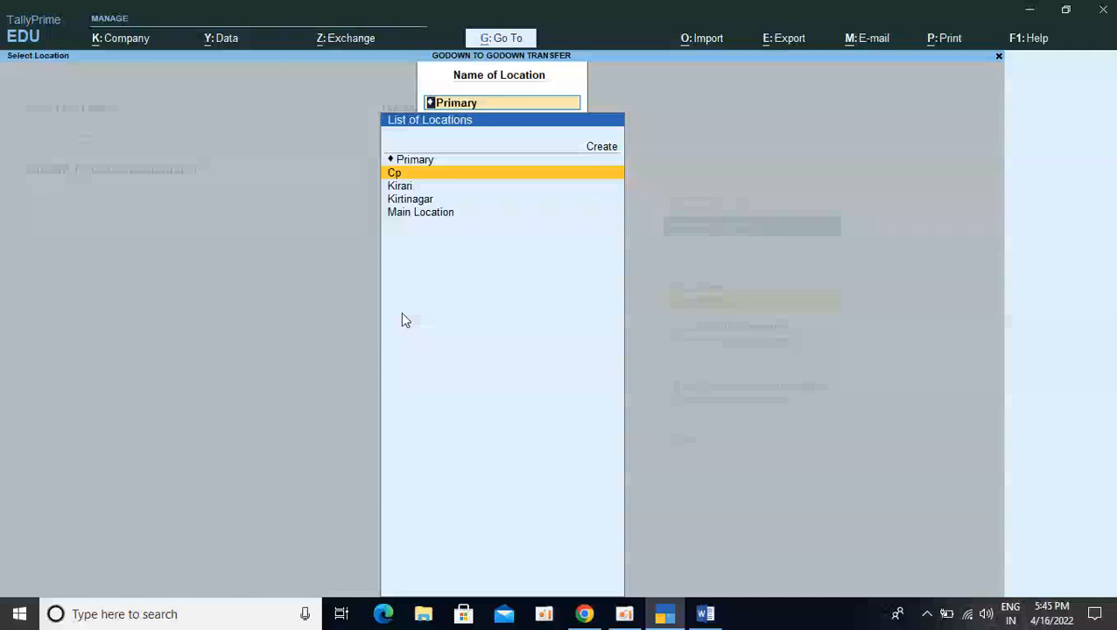
key("Return")
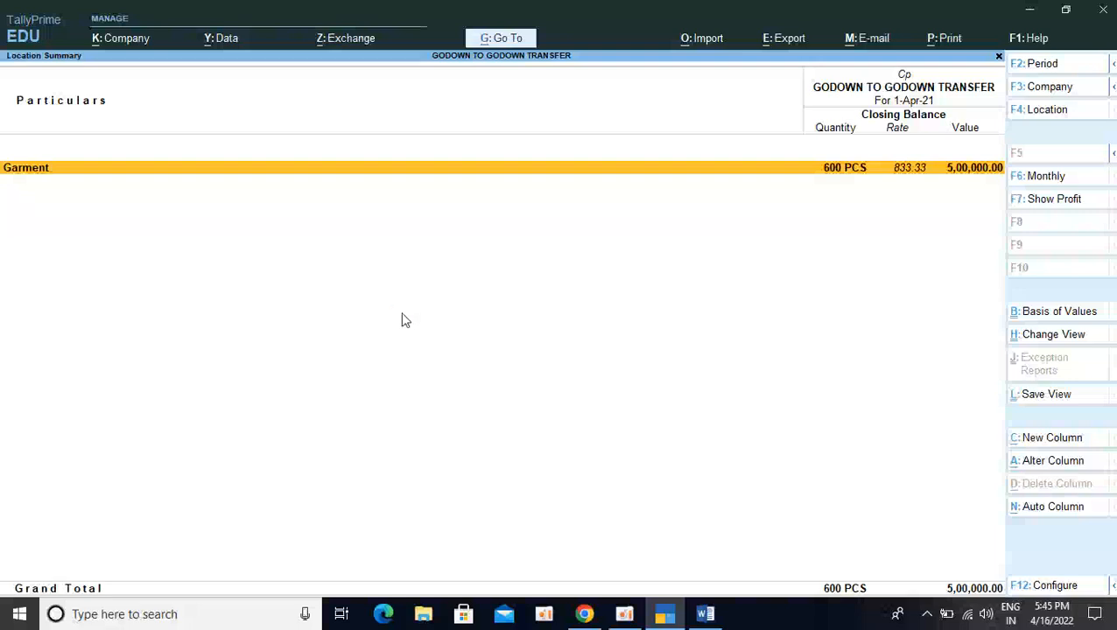
key("Return")
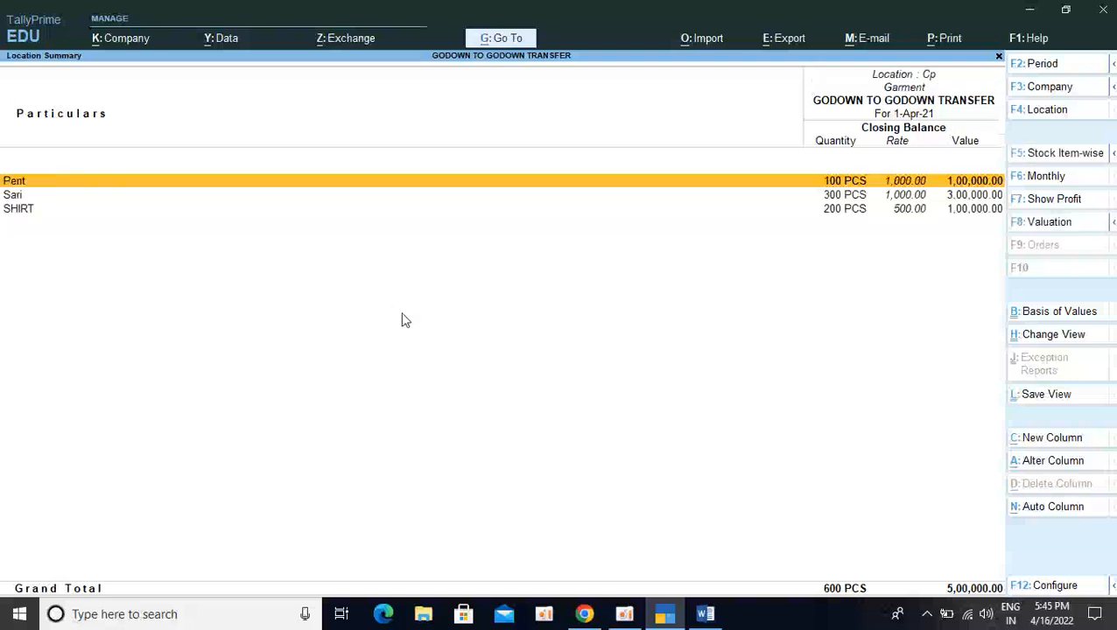
key("Escape")
Step: Check the location summaries for Kirari and Kirtinagar, ending with the one for Cp
key("F4")
key("Down")
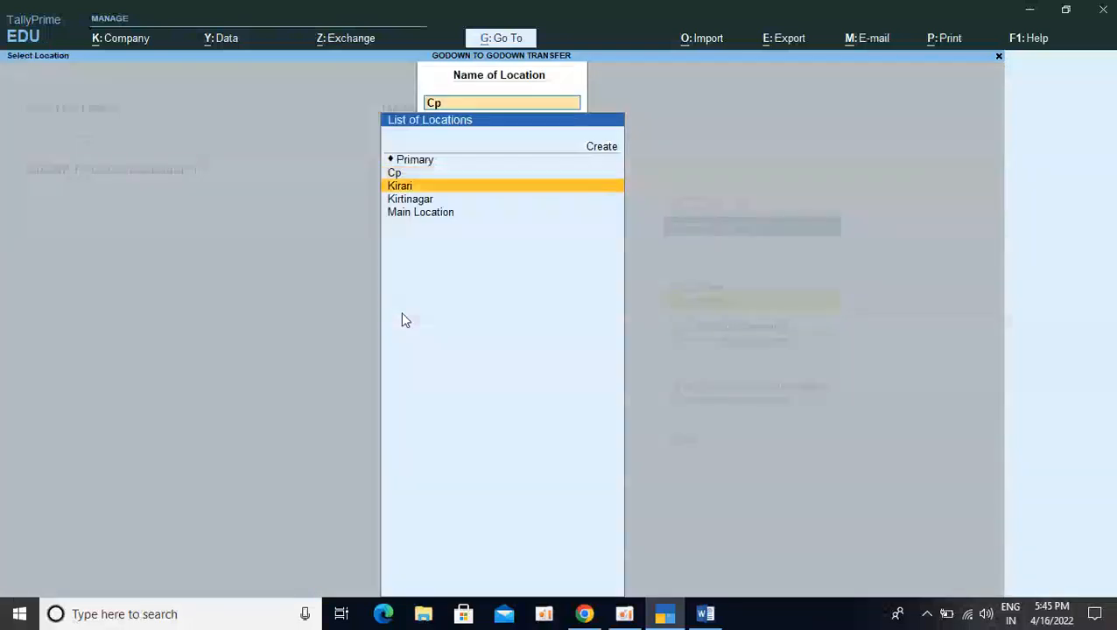
key("Return")
key("F4")
key("Down")
key("Return")
key("F4")
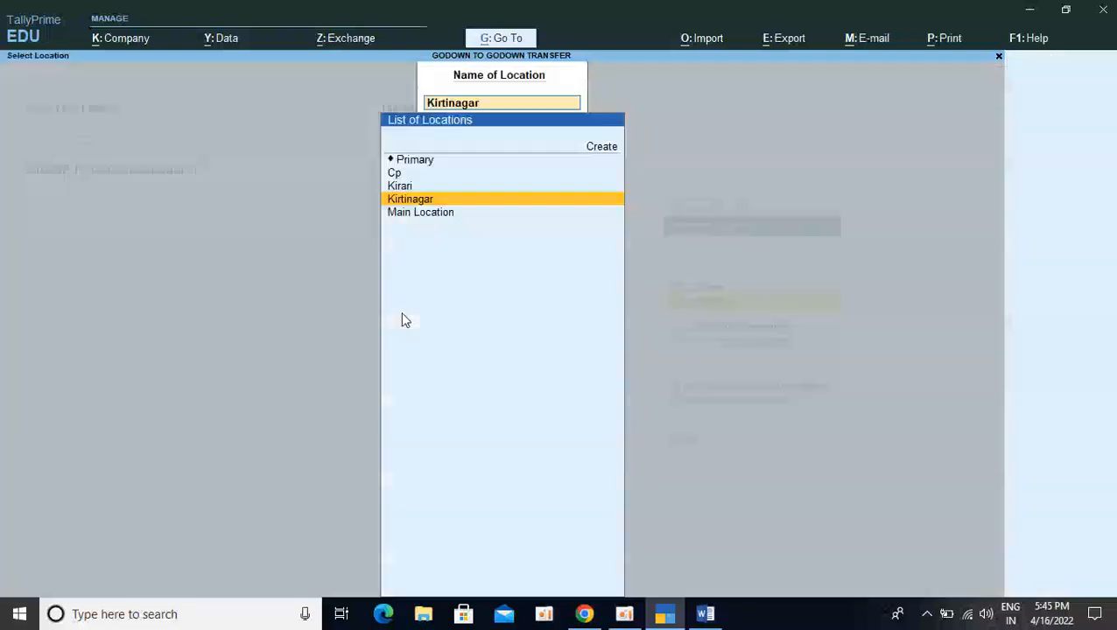
key("Down")
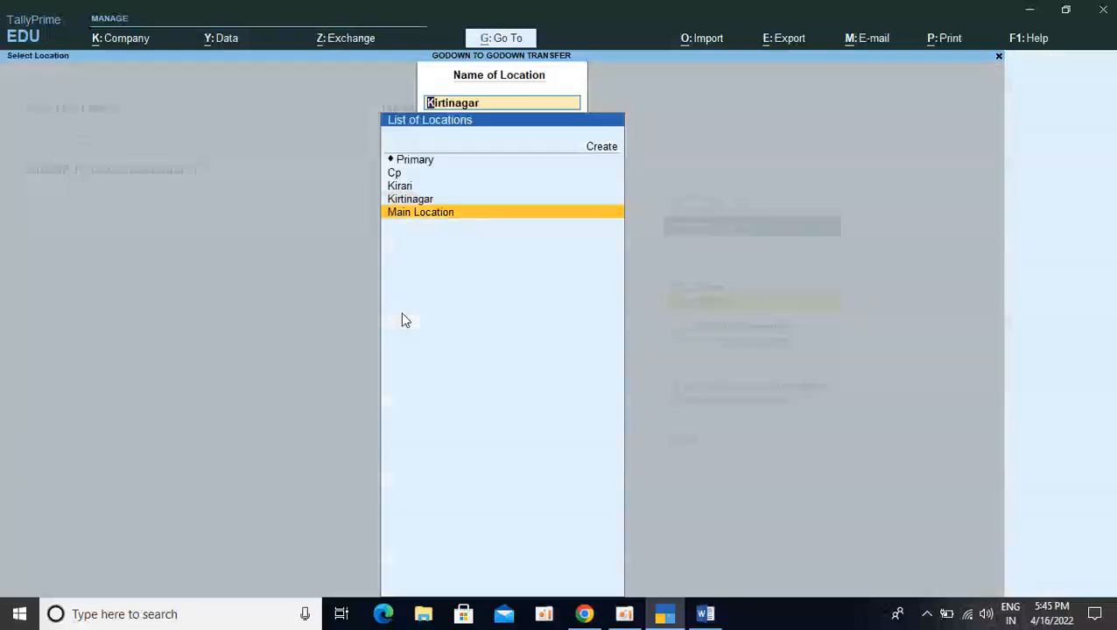
key("Up")
key("Up")
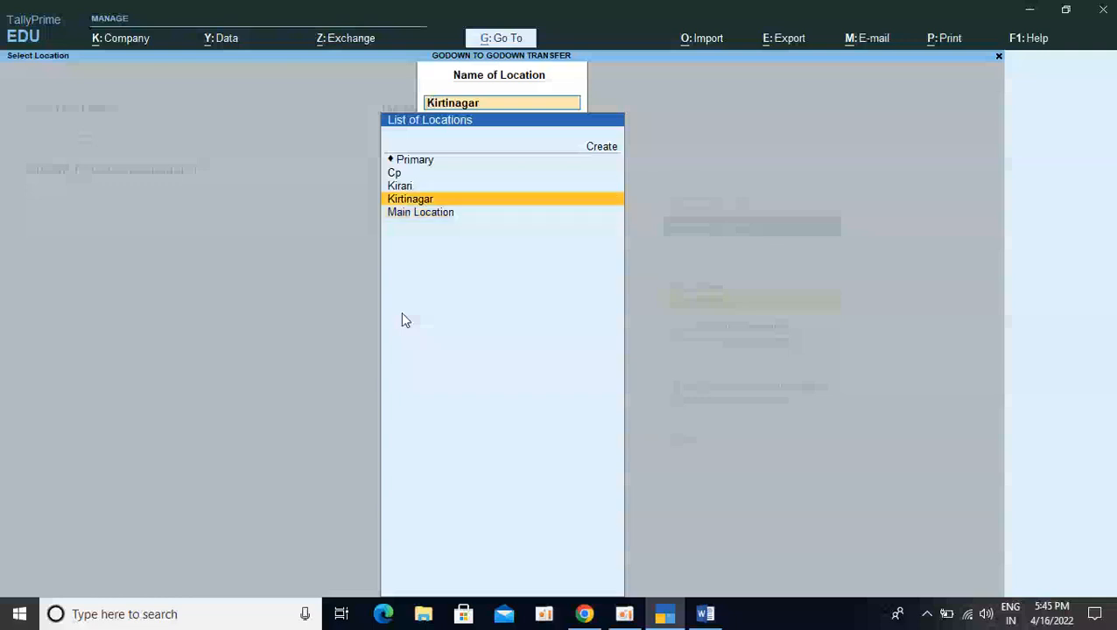
key("Up")
key("Return")
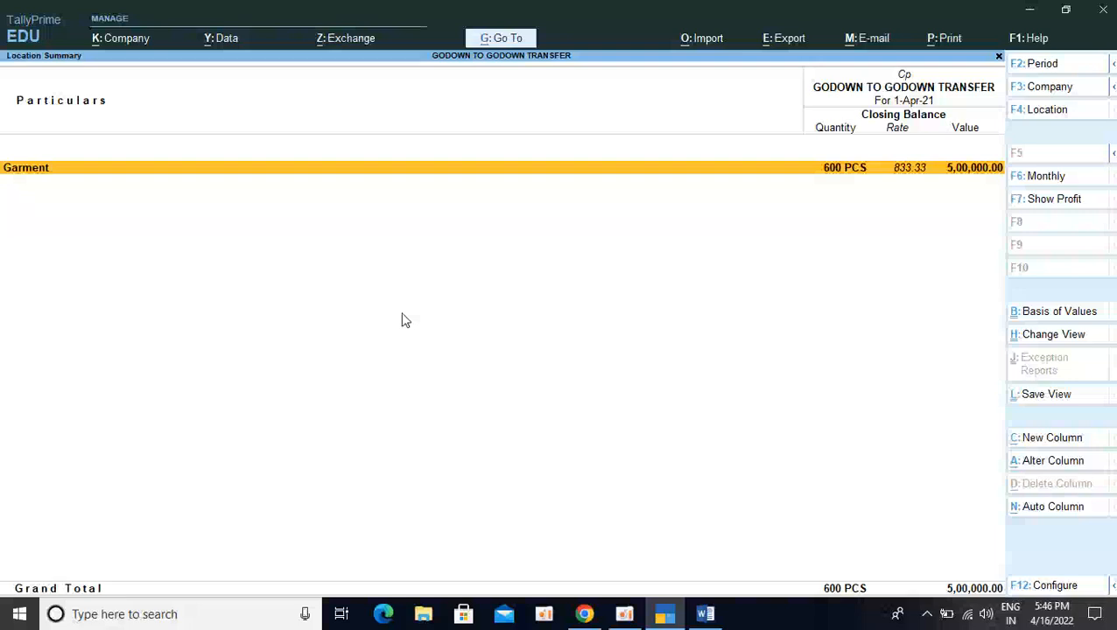
Step: Close the location summary and return to the Gateway of Tally
key("Escape")
key("Escape")
key("Escape")
key("Escape")
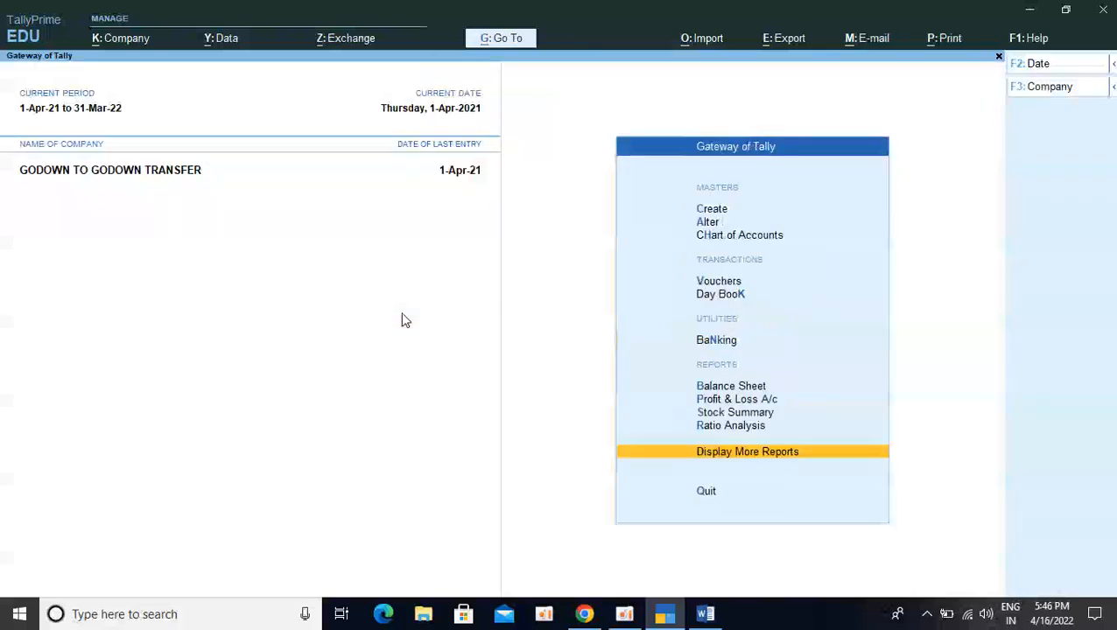
key("Escape")
key("Escape")
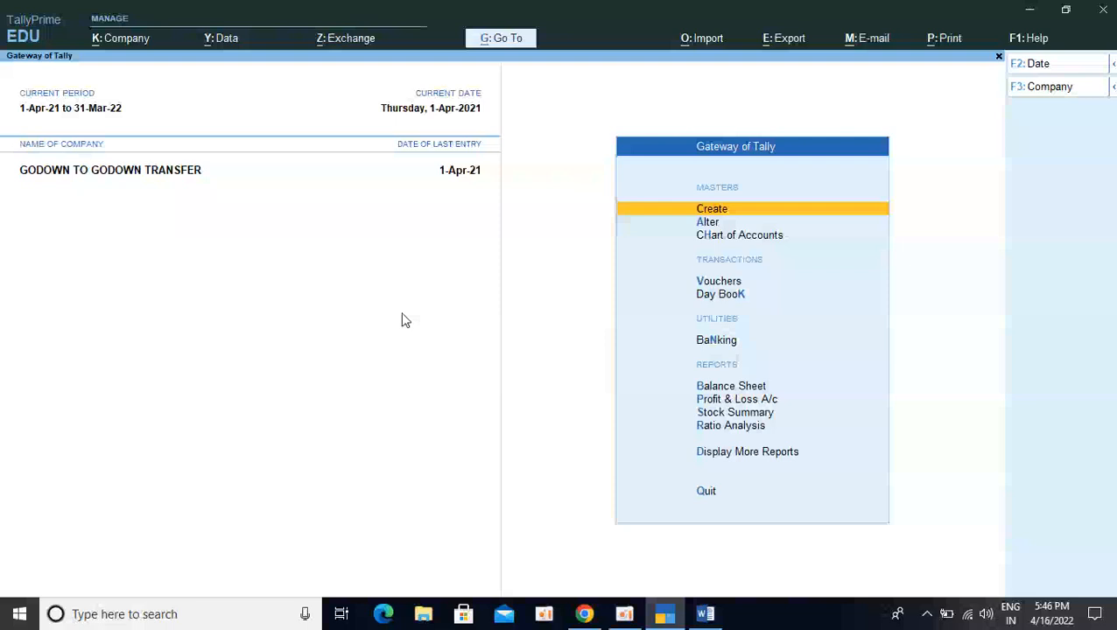
Step: Start a voucher entry and switch the voucher type to Stock Journal
key("Down")
key("Down")
key("Down")
key("Down")
key("Up")
key("Return")
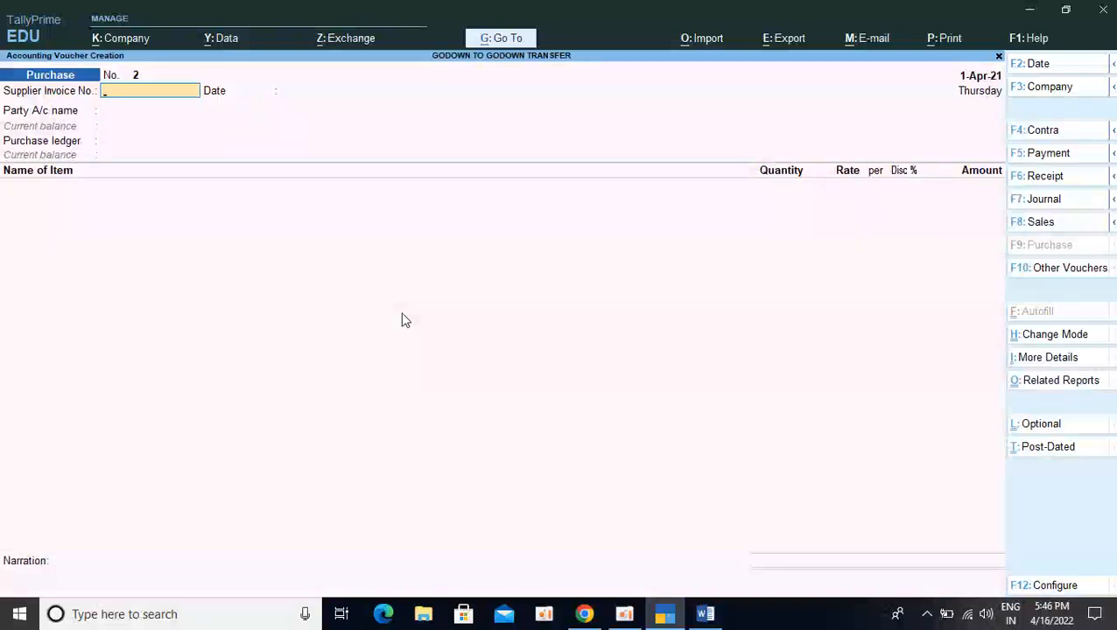
key("alt")
key("alt+F7")
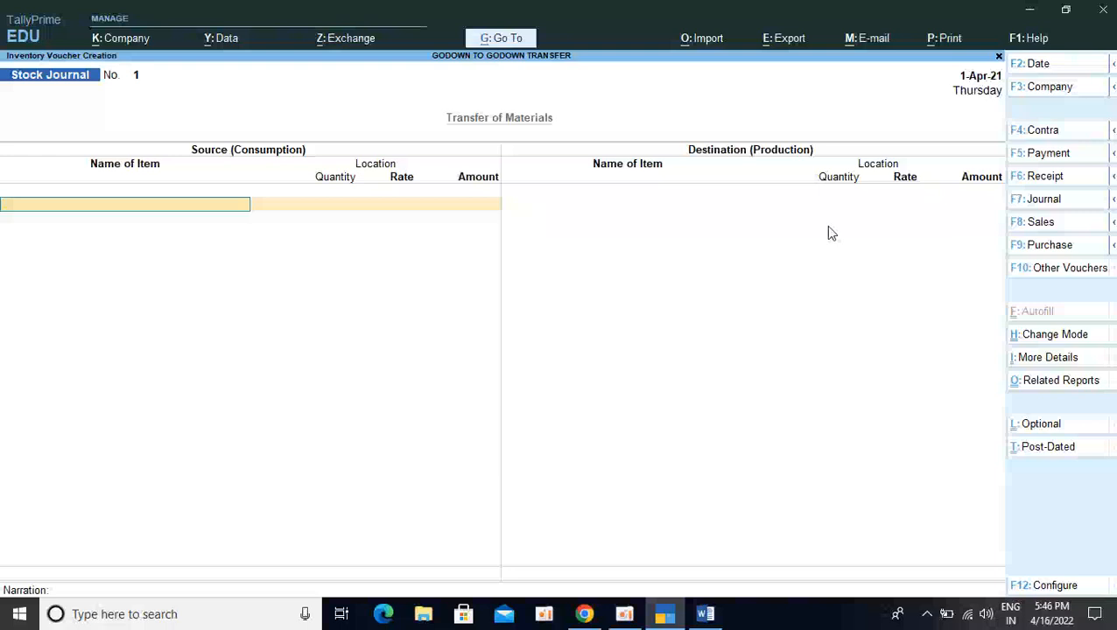
Step: Enter 80 PCS of Pent from location Cp as the source item and finish the source side
key("Down")
key("Down")
key("Down")
key("Down")
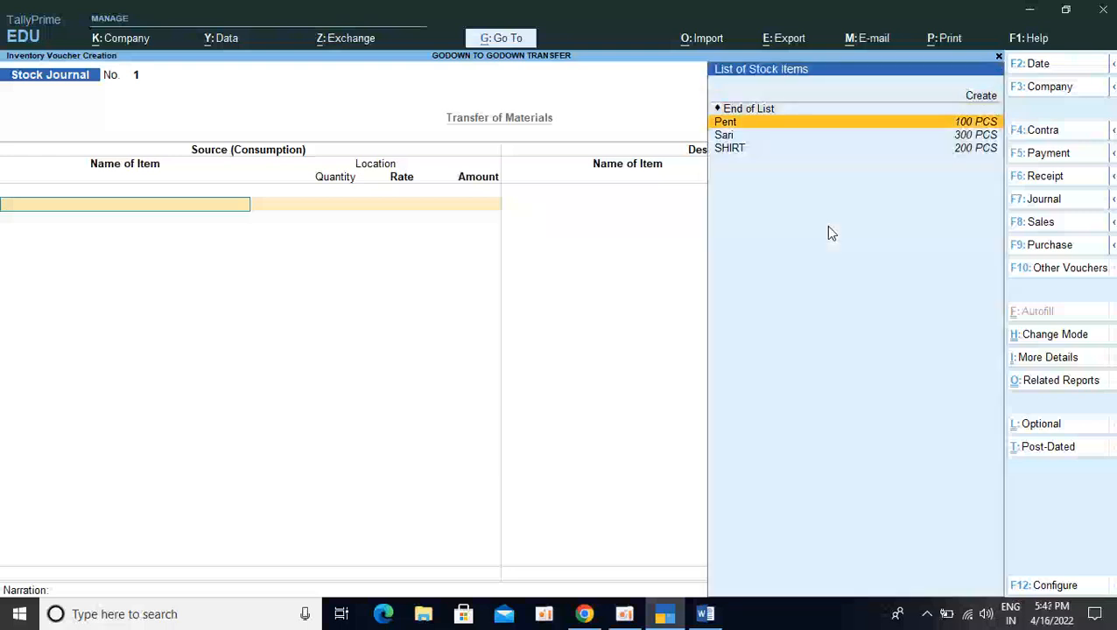
key("Return")
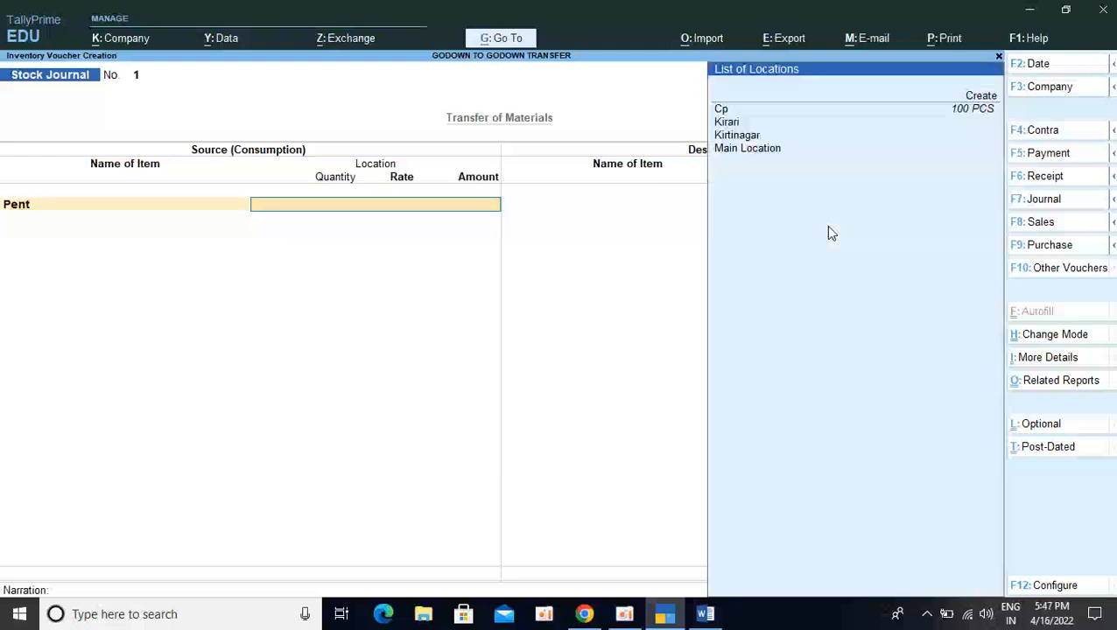
key("Down")
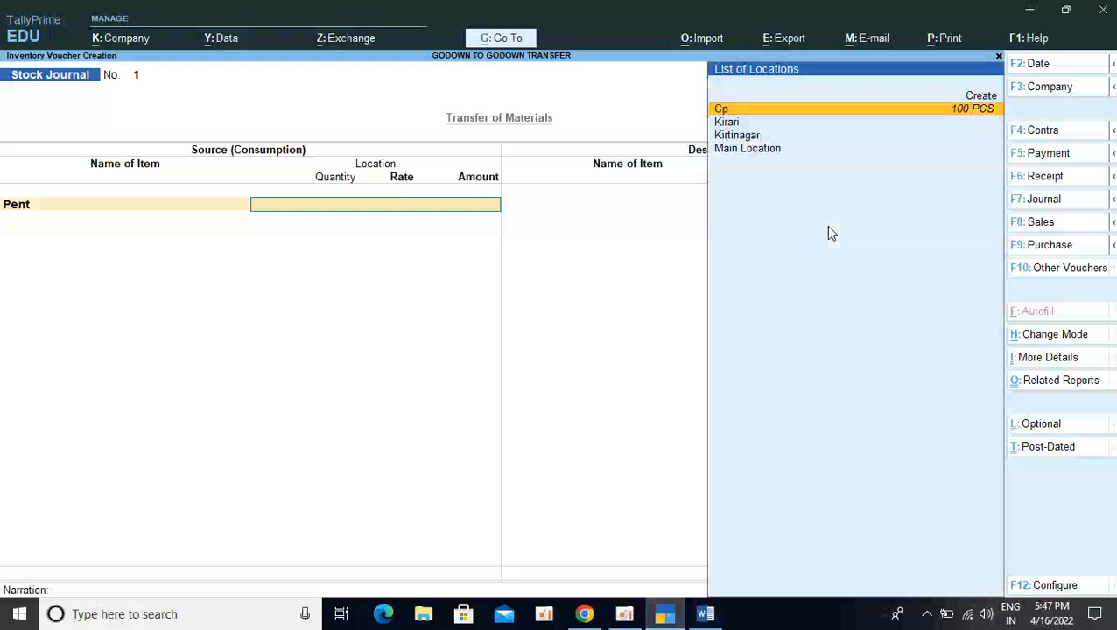
key("Return")
type("80")
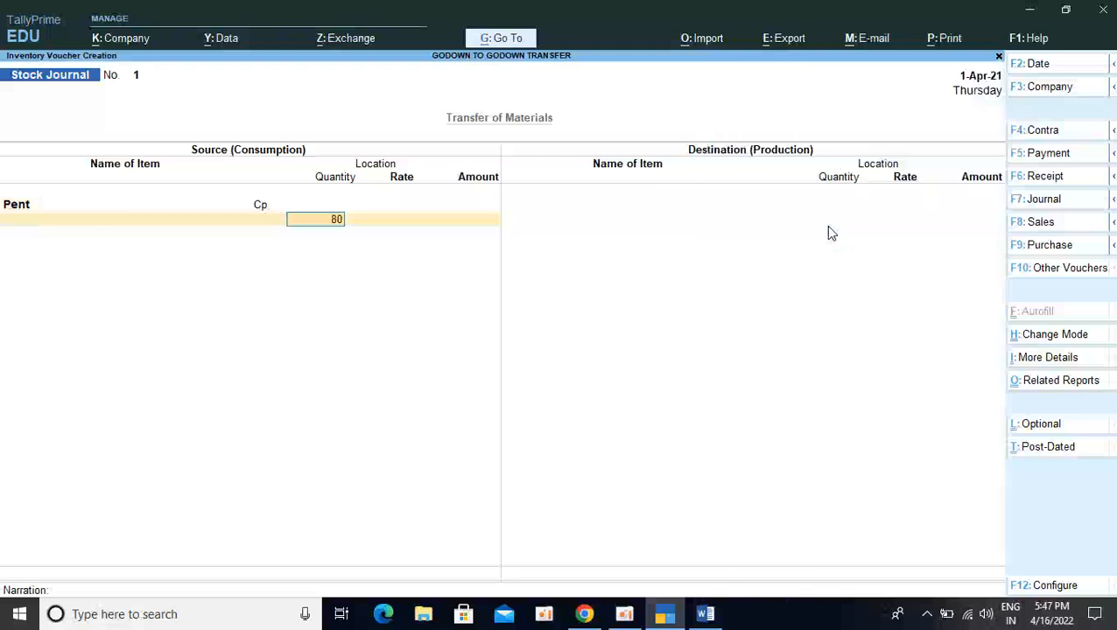
key("Return")
key("Return")
key("Return")
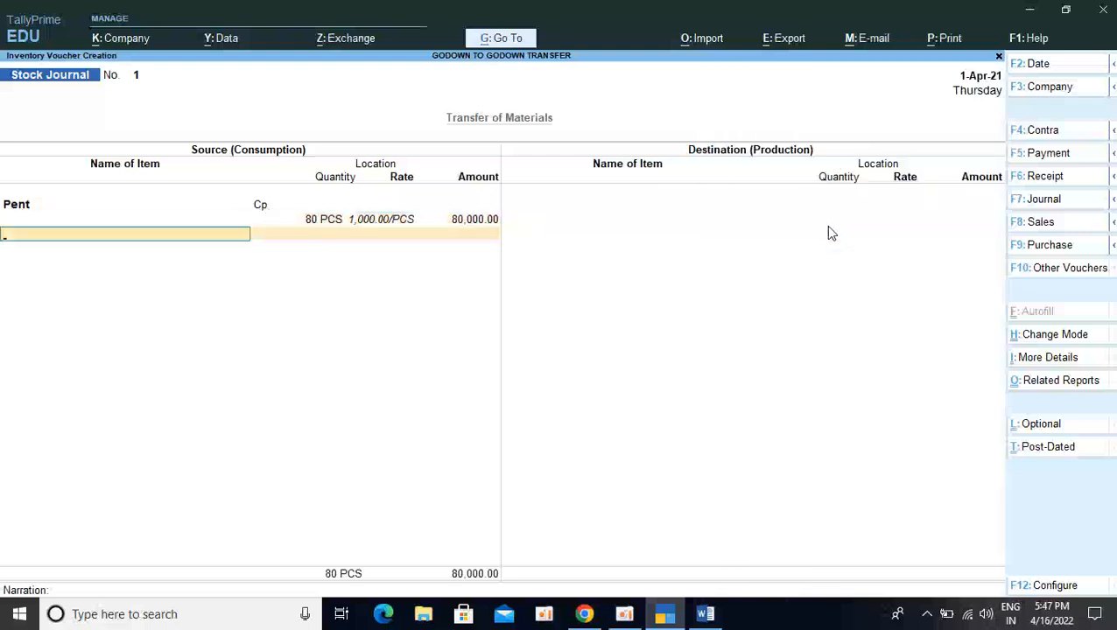
key("Return")
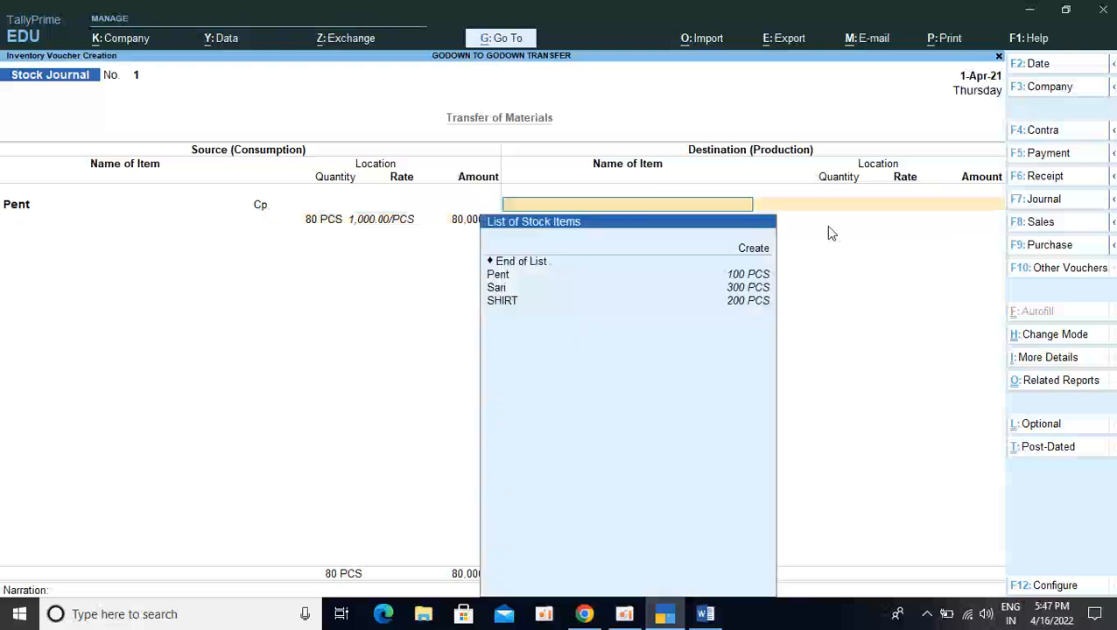
Step: Add Pent at location Kirari as a destination item with a quantity of 30 PCS
key("Down")
key("Down")
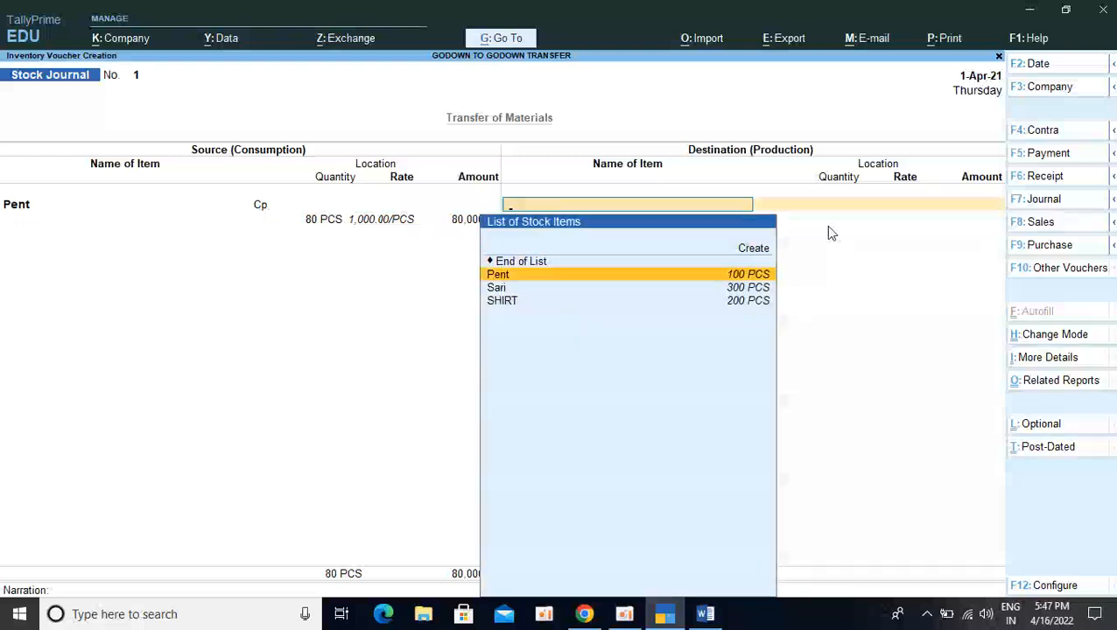
key("Return")
key("Down")
key("Down")
key("Return")
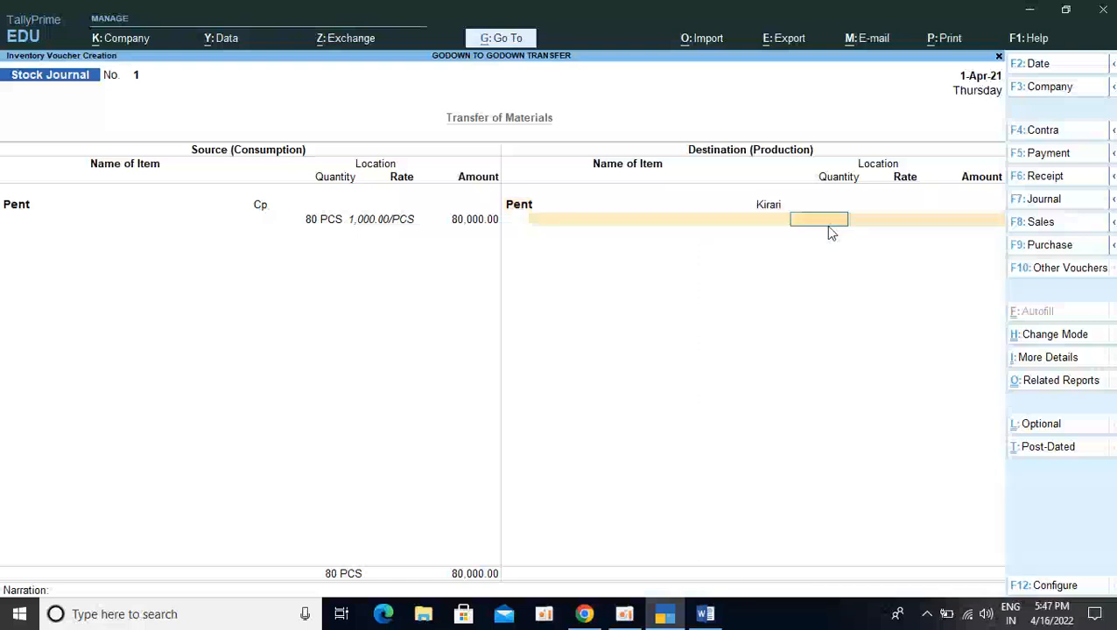
key("Return")
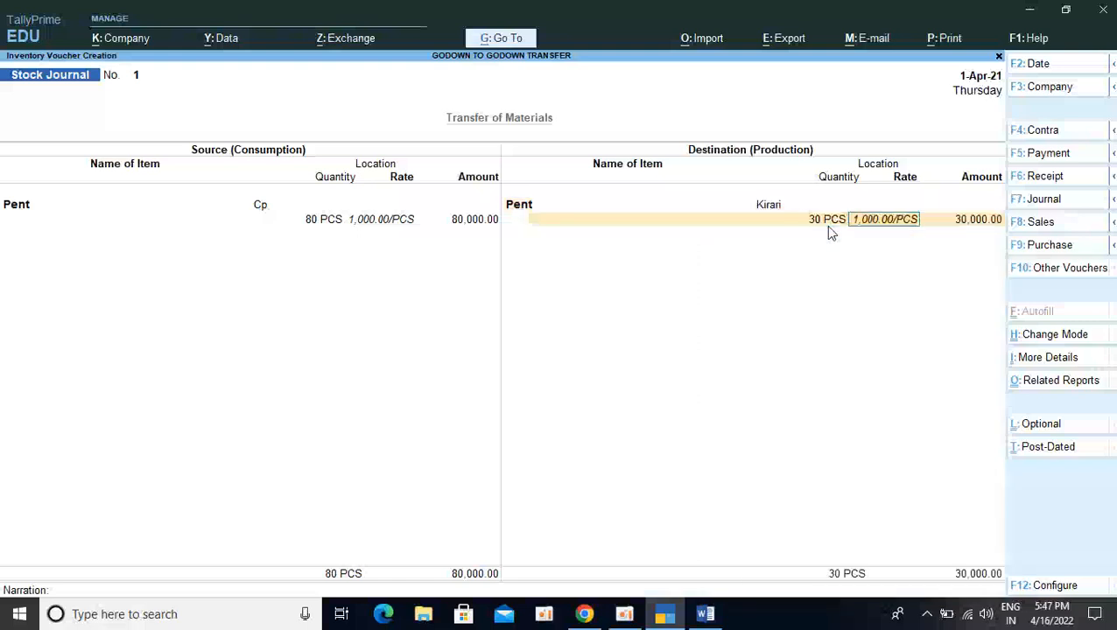
key("Return")
key("Return")
Step: Add a second destination line for Pent at location Kirtinagar with a quantity of 50 PCS
key("Down")
key("Down")
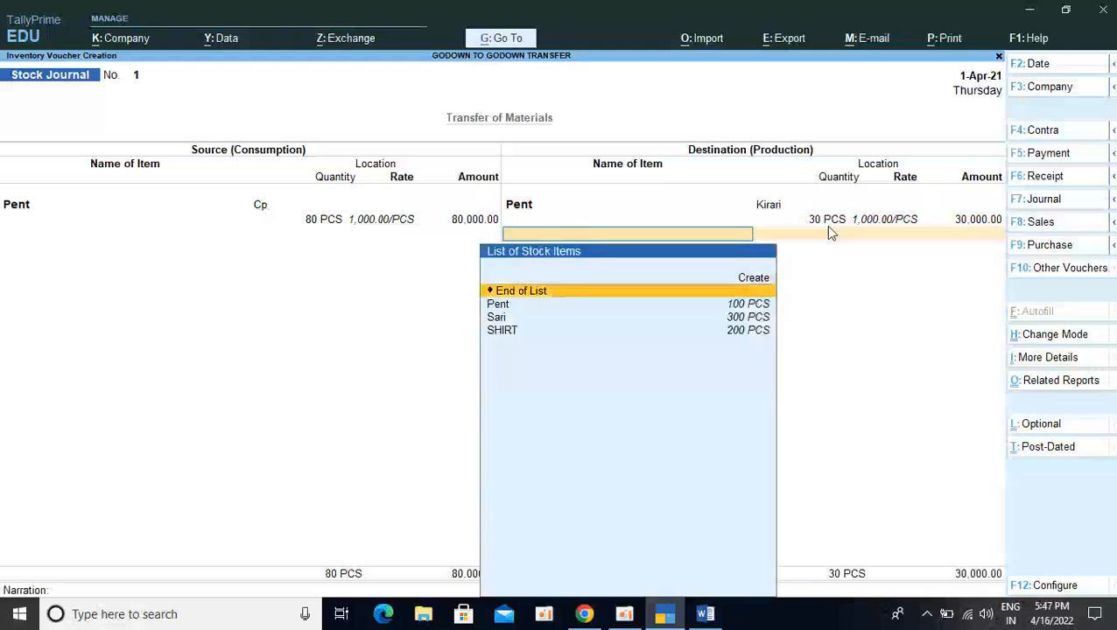
key("Return")
key("Down")
key("Down")
key("Down")
key("Down")
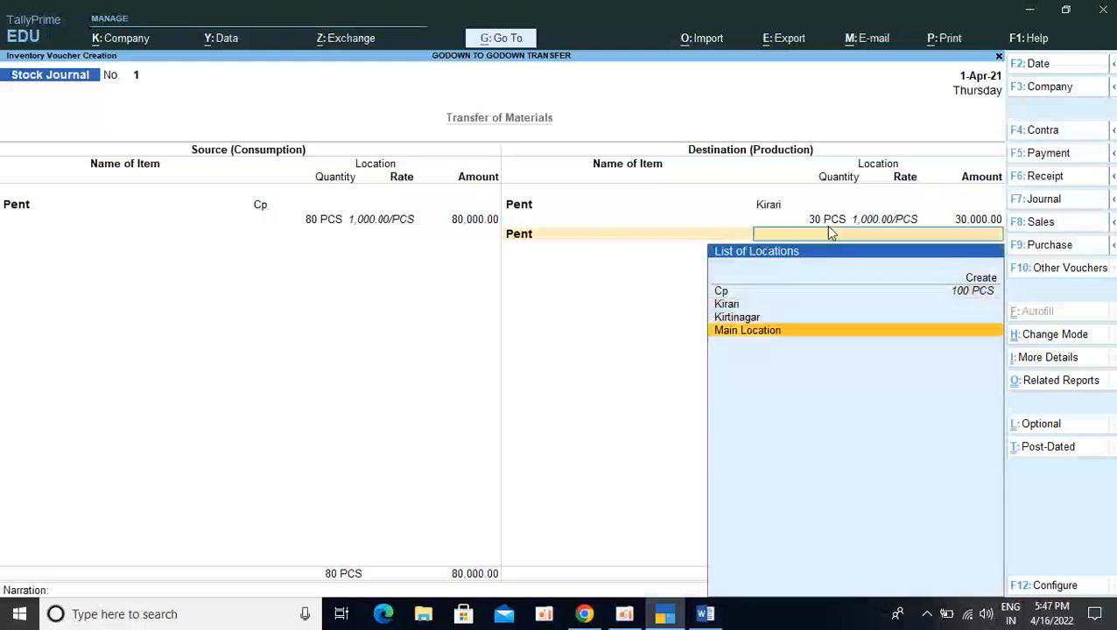
key("Up")
key("Return")
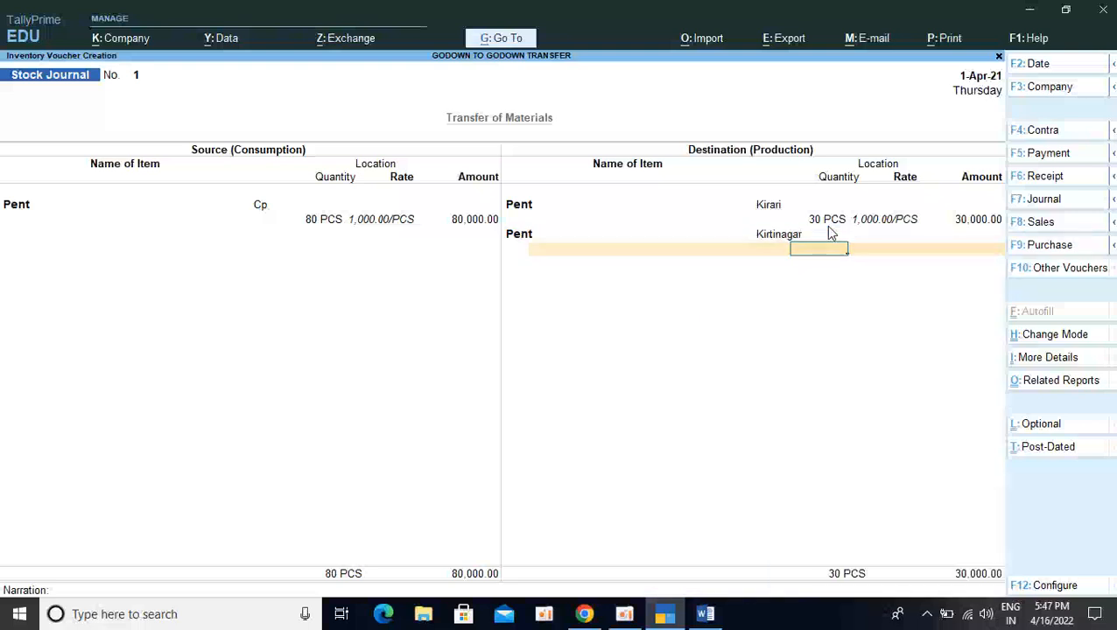
type("50")
key("Return")
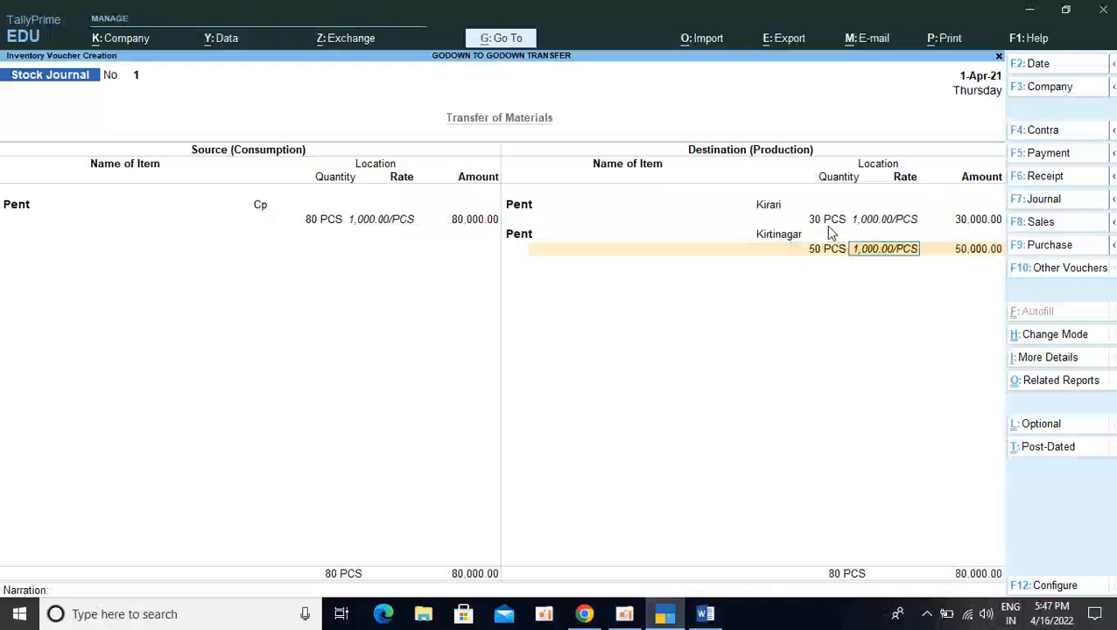
key("Return")
key("Return")
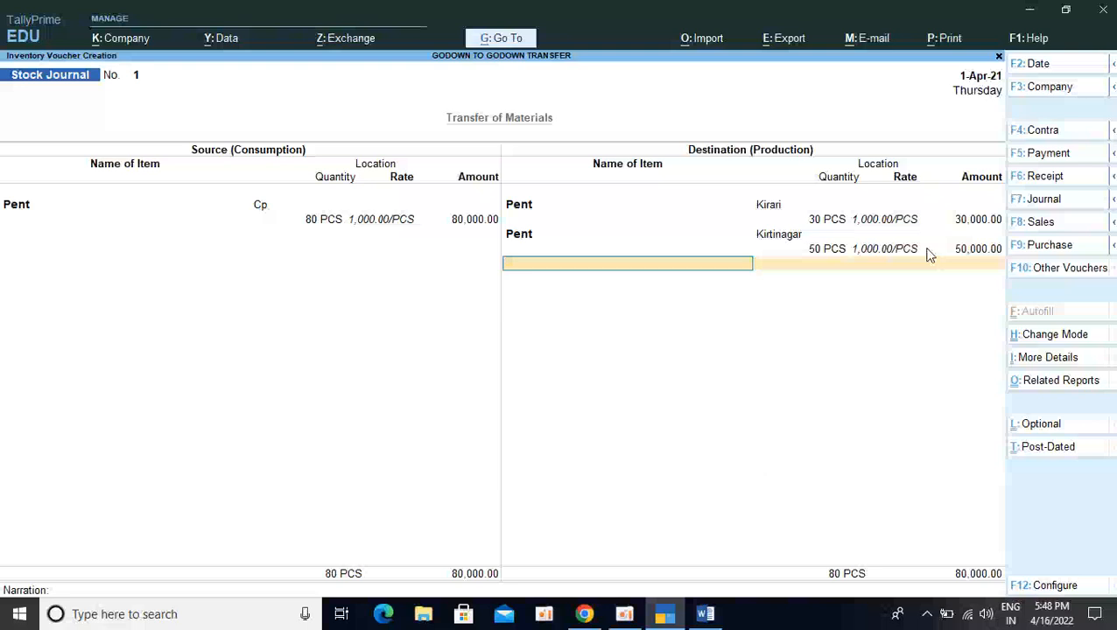
Step: End the destination item list and save the stock journal without a narration
key("Return")
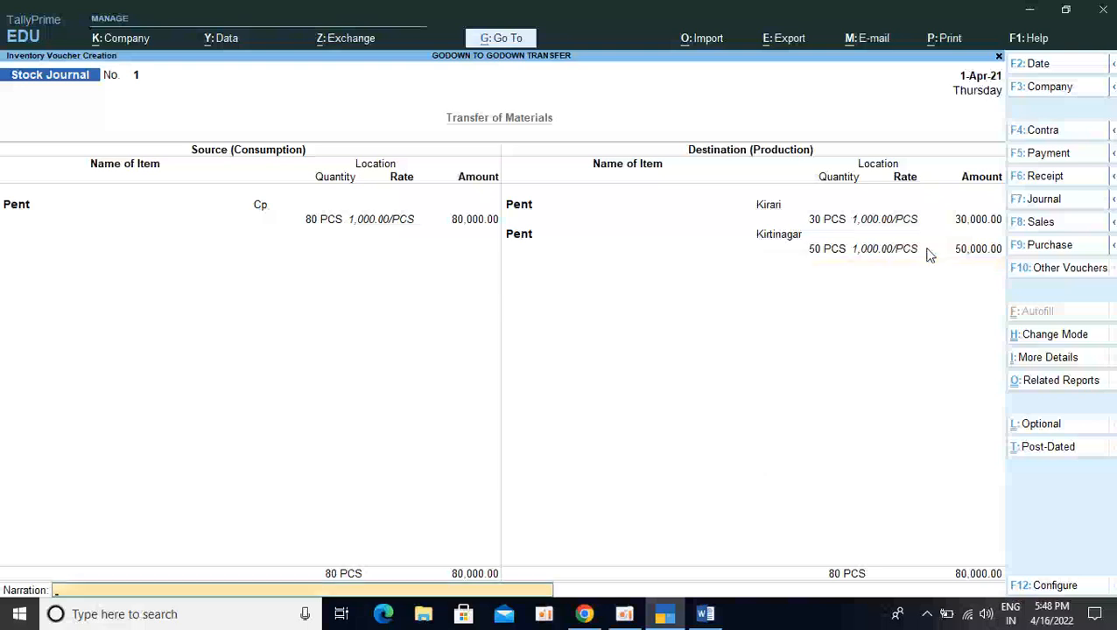
key("Return")
key("Return")
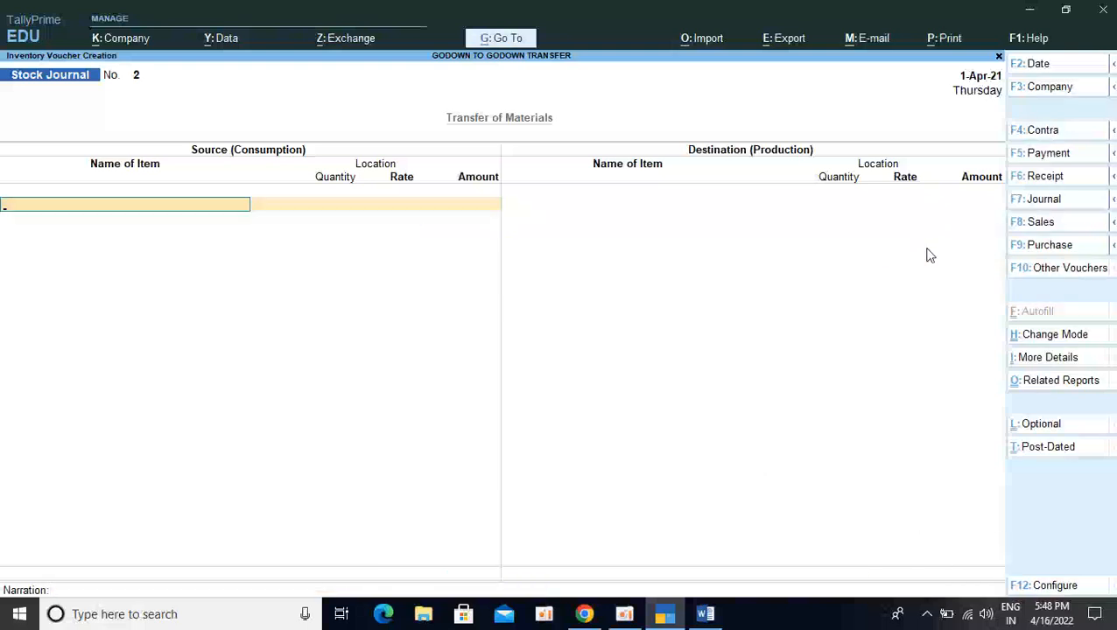
Step: Leave the stock journal voucher entry and bring up the Inventory Books reports
key("Escape")
key("Escape")
key("Escape")
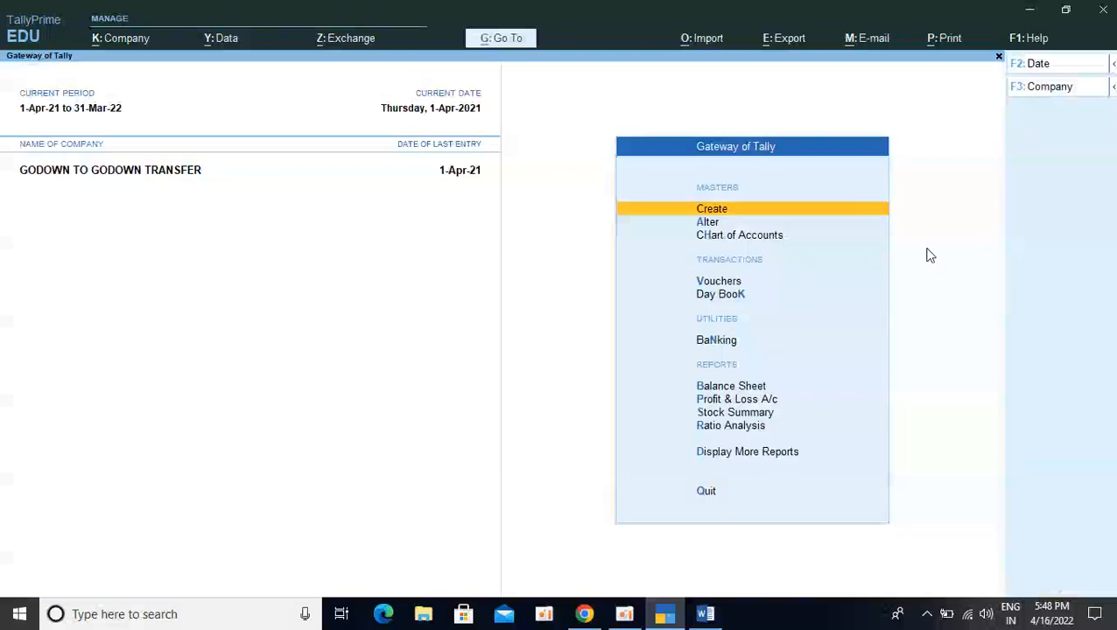
key("Up")
key("Up")
key("Up")
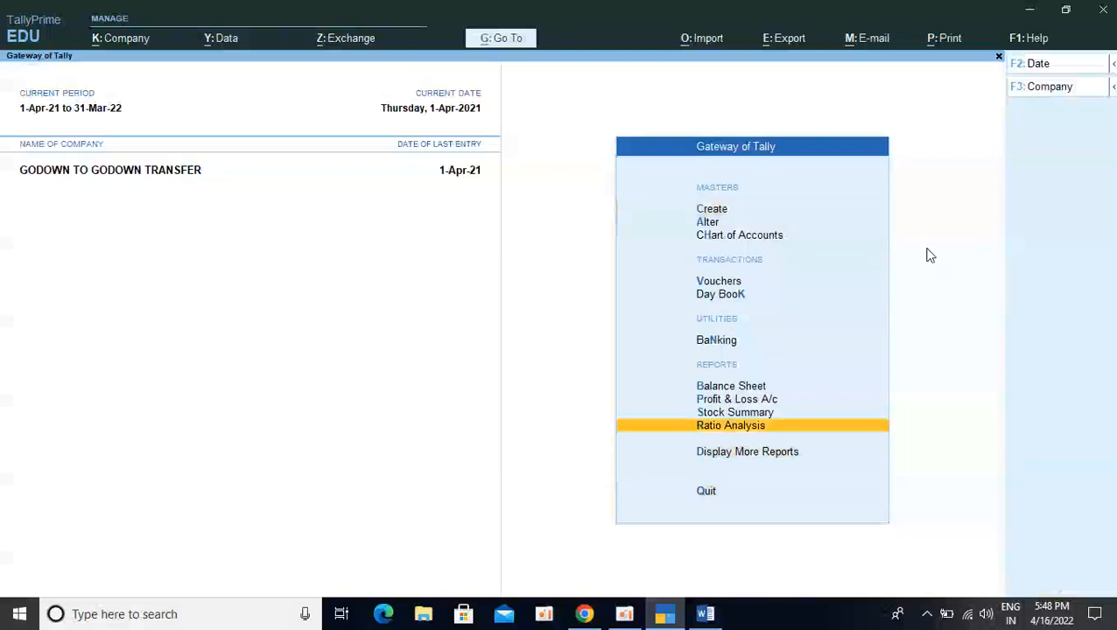
key("Down")
key("Return")
key("Down")
key("Down")
key("Down")
key("Down")
key("Down")
key("Down")
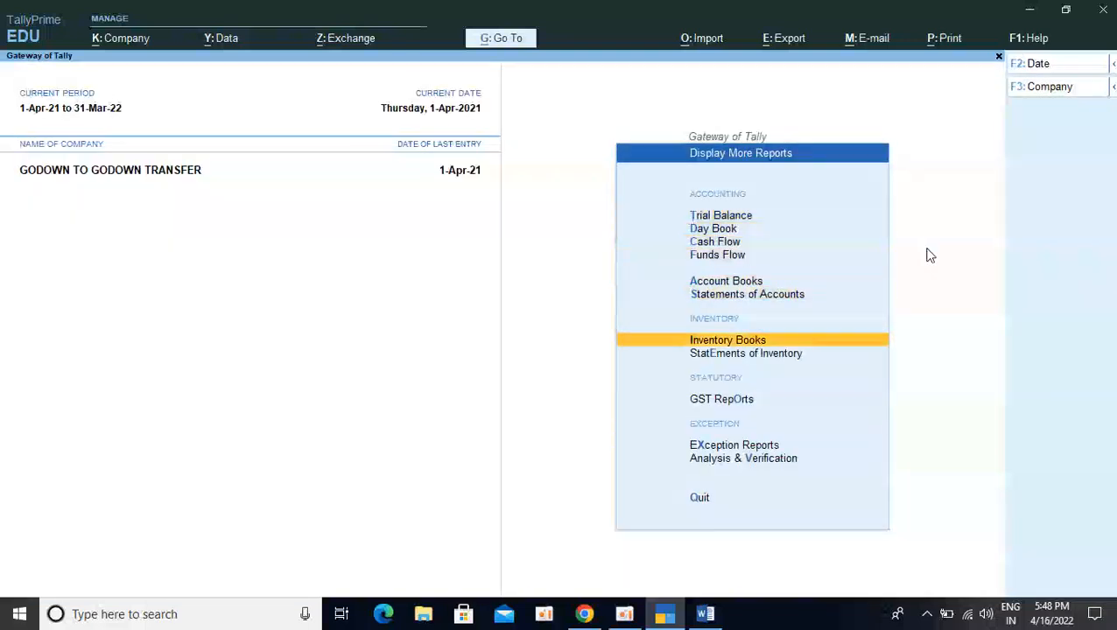
key("Return")
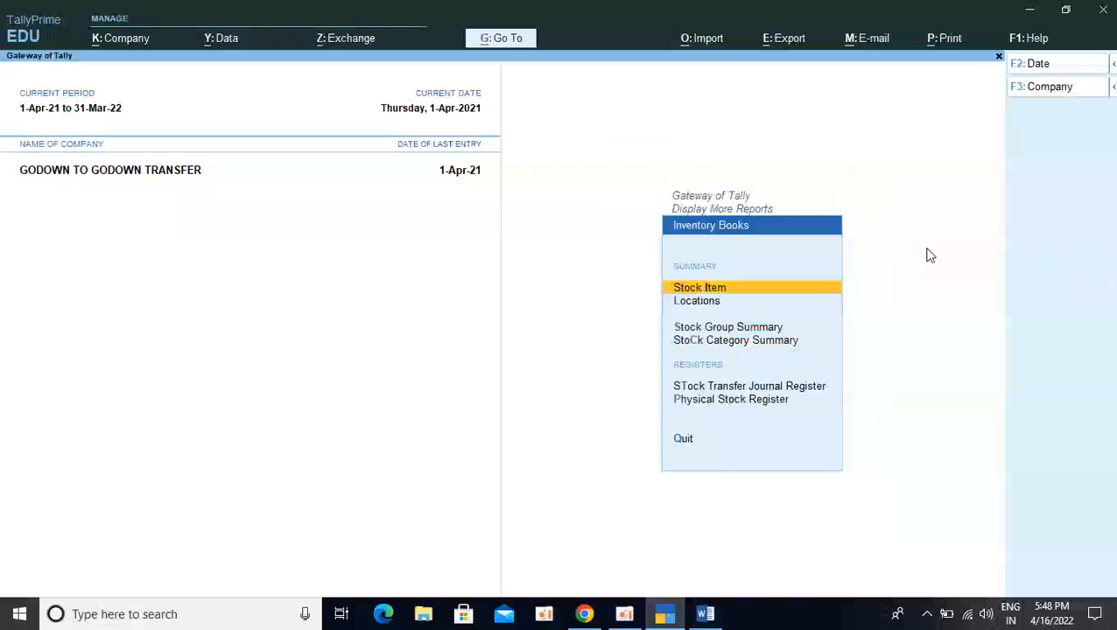
Step: View the location summary for the Cp godown and show the individual items in its Garment group
key("Return")
key("Escape")
key("Down")
key("Return")
key("Down")
key("Return")
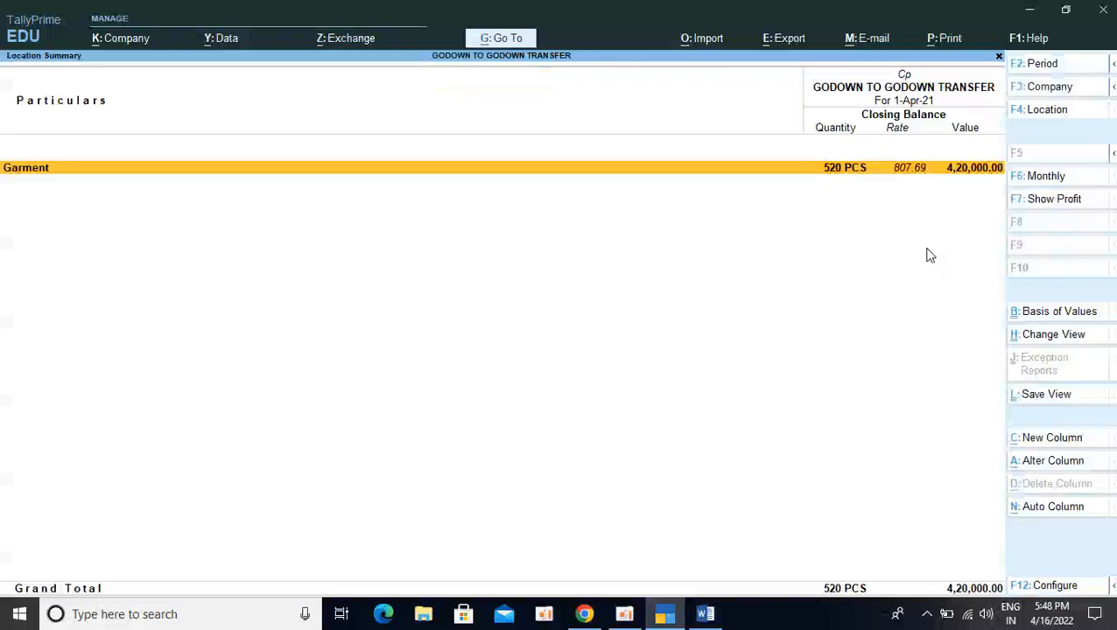
key("Return")
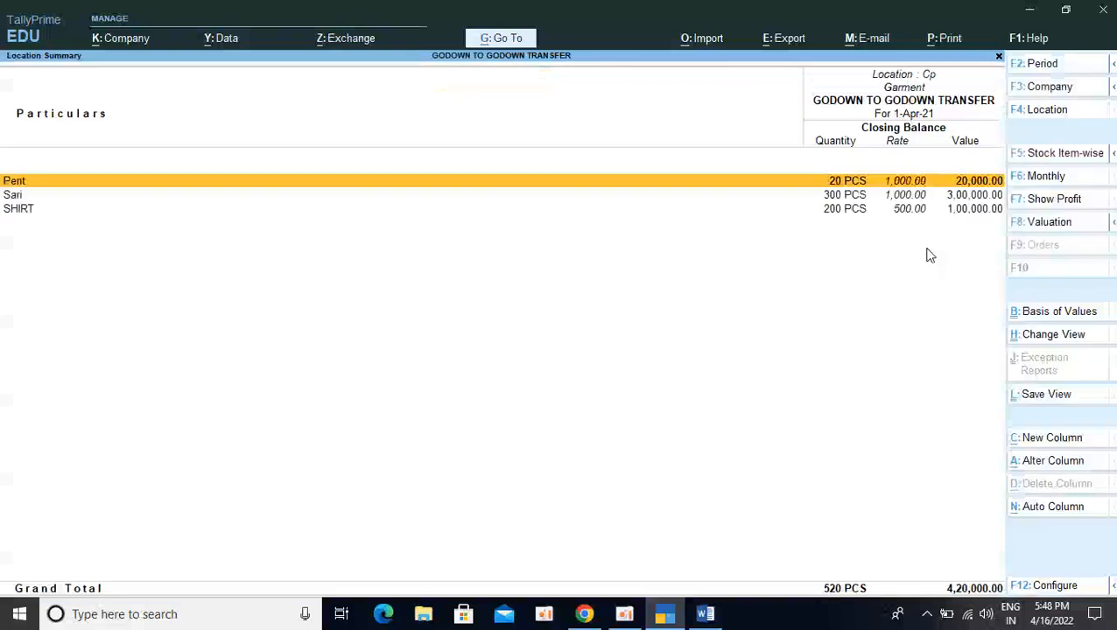
Step: Switch the location summary to Kirari and show the individual items in its Garment group
key("Escape")
key("F4")
key("Down")
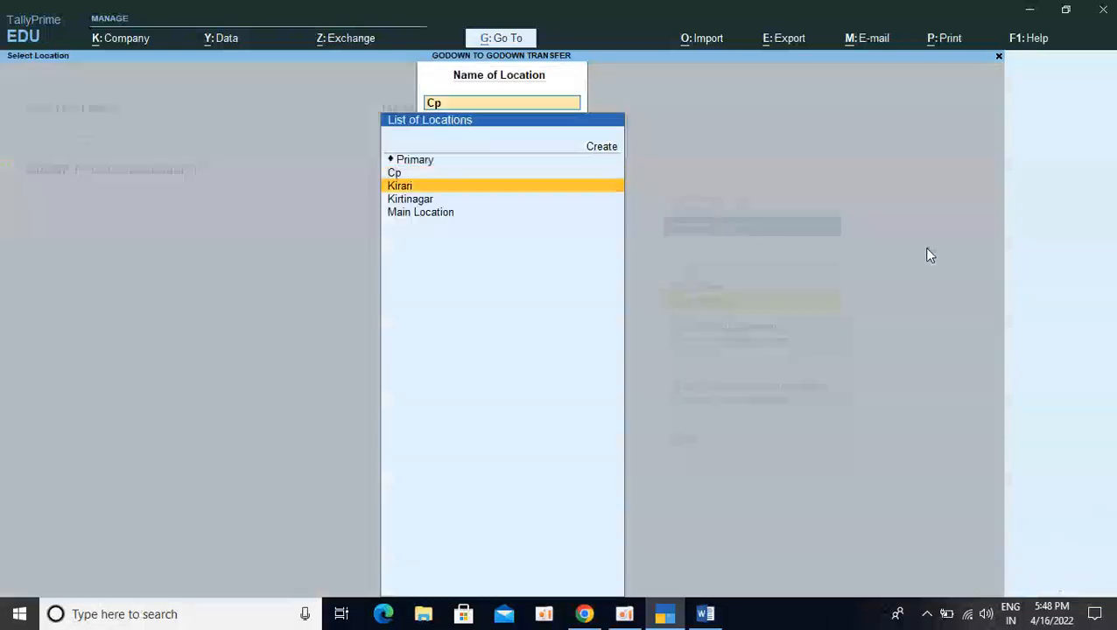
key("Return")
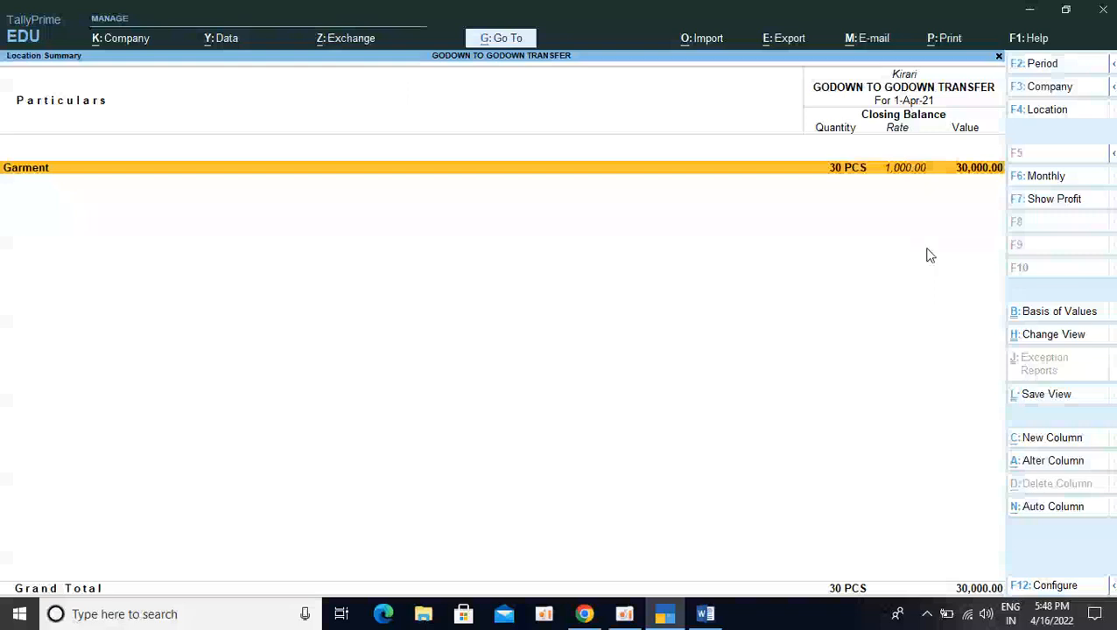
key("Return")
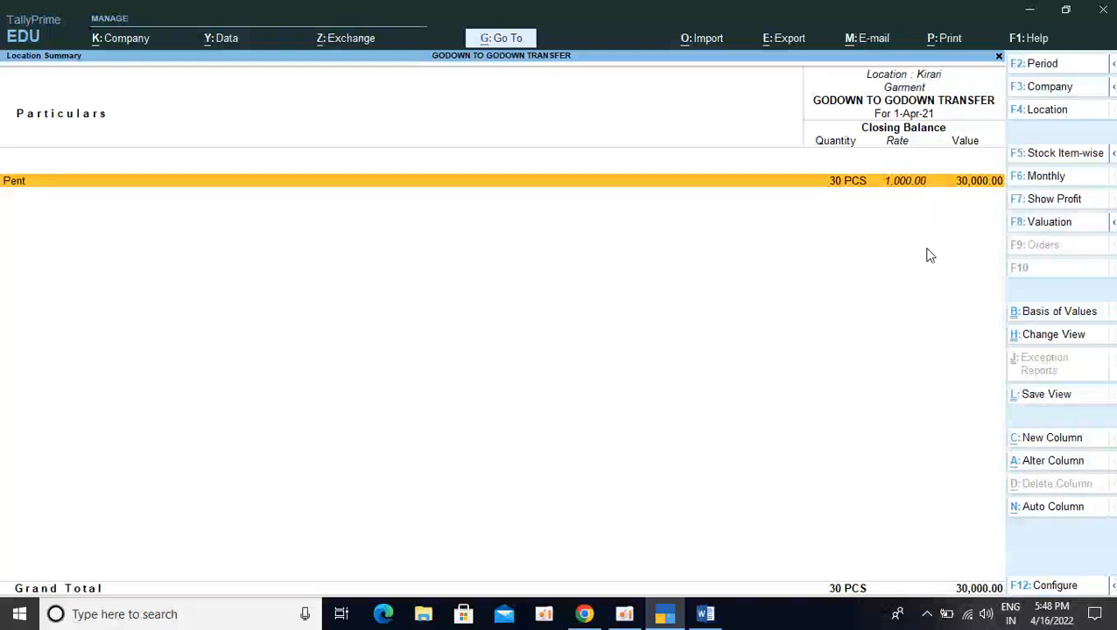
Step: Change the location summary to Kirtinagar, show its Garment group's items, and return to the Inventory Books reports
key("F4")
key("Down")
key("Return")
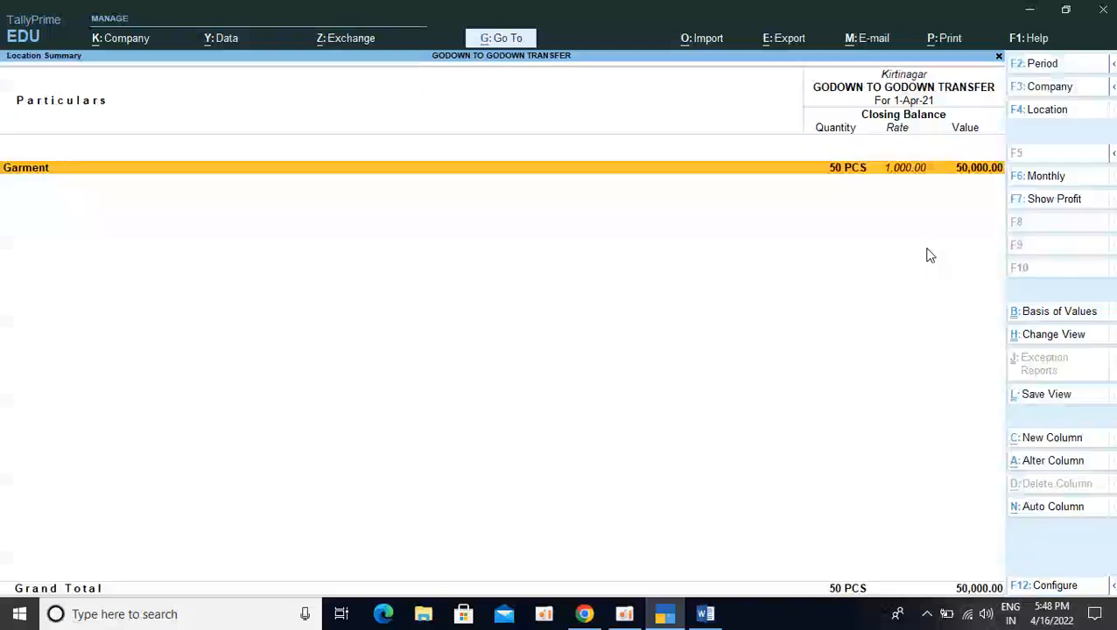
key("Return")
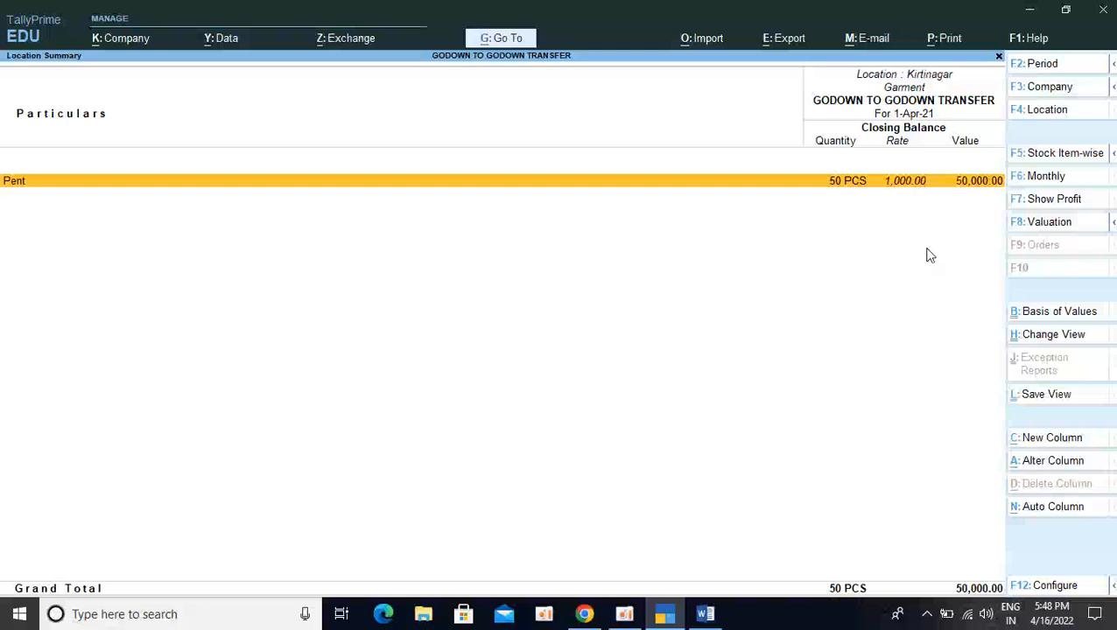
key("Escape")
key("Escape")
key("Escape")
key("Escape")
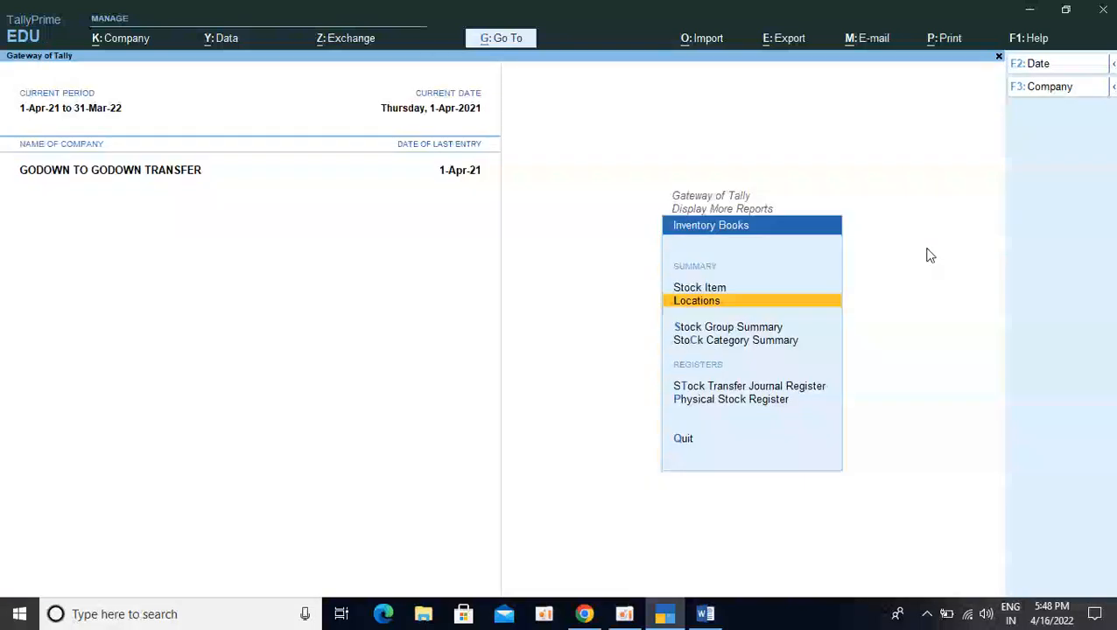
key("alt+Tab")
key("alt+Tab")
key("alt+shift+Tab")
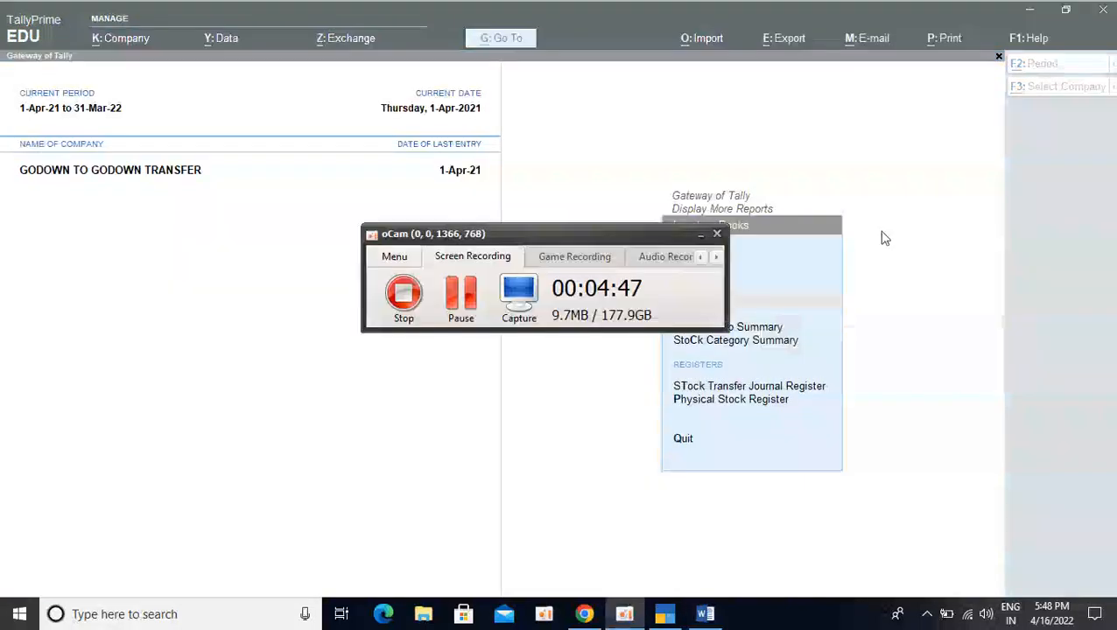